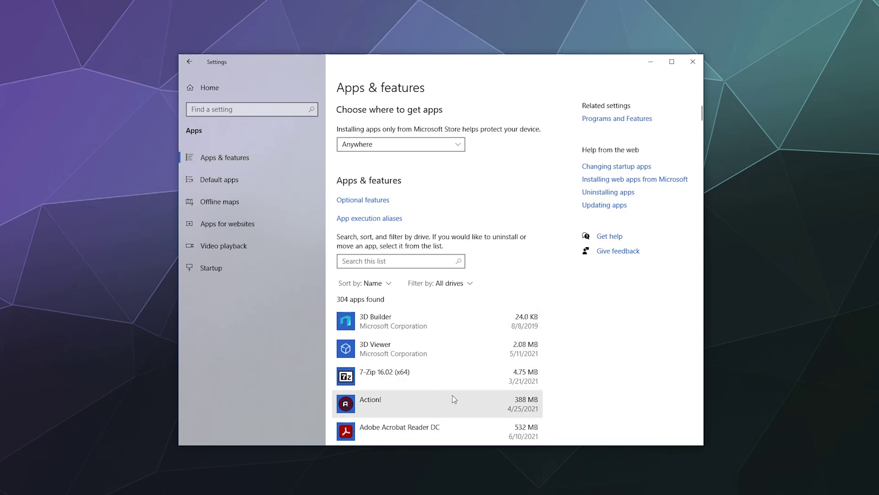
pyautogui.scroll(-5, 495, 317)
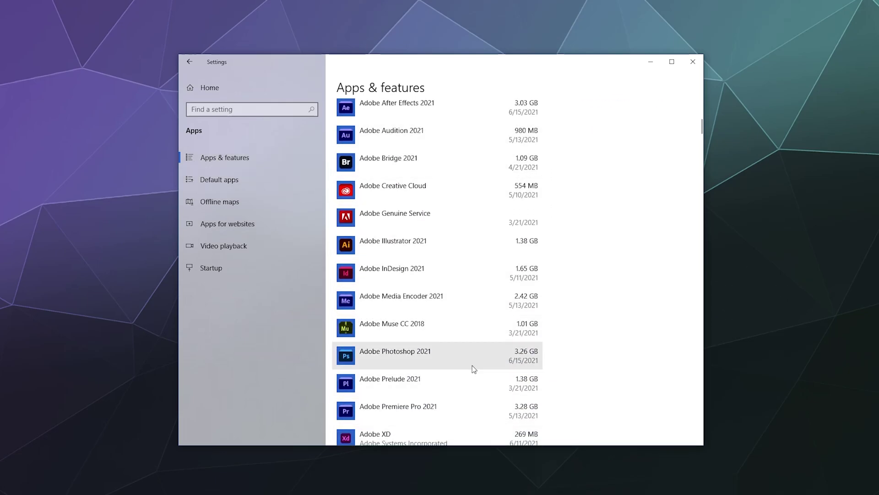
pyautogui.scroll(5, 472, 364)
pyautogui.scroll(-2, 522, 320)
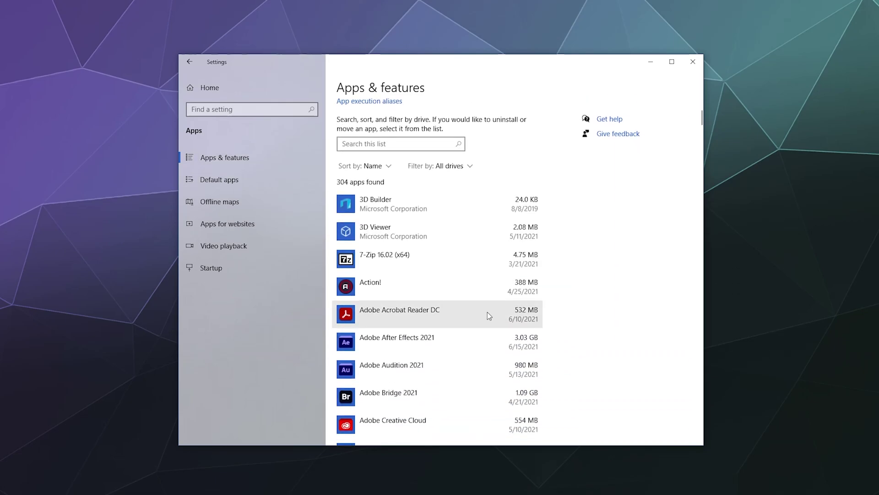
# Expand the Action! entry in Apps & features to reveal its Modify and Uninstall buttons.
pyautogui.click(470, 292)
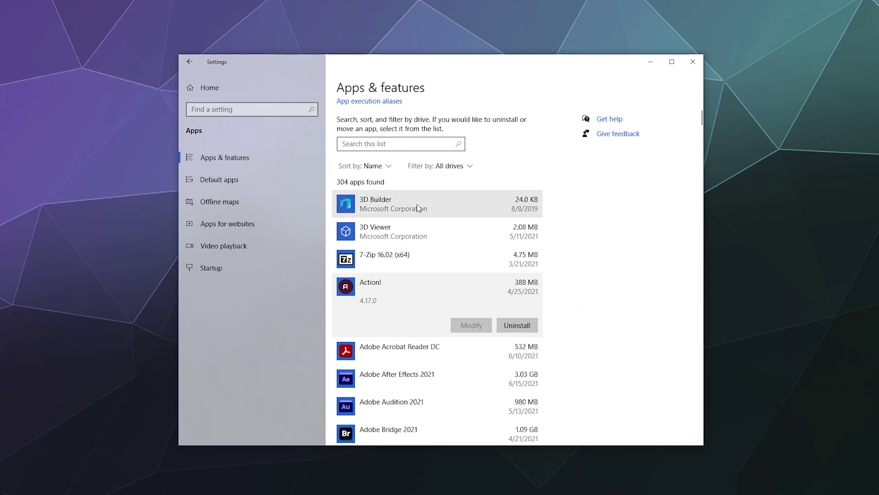
pyautogui.scroll(3, 381, 187)
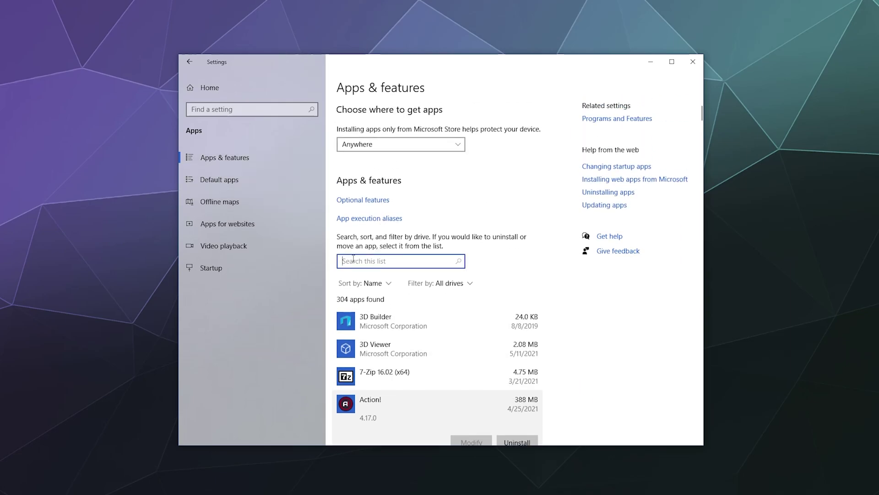
pyautogui.click(376, 200)
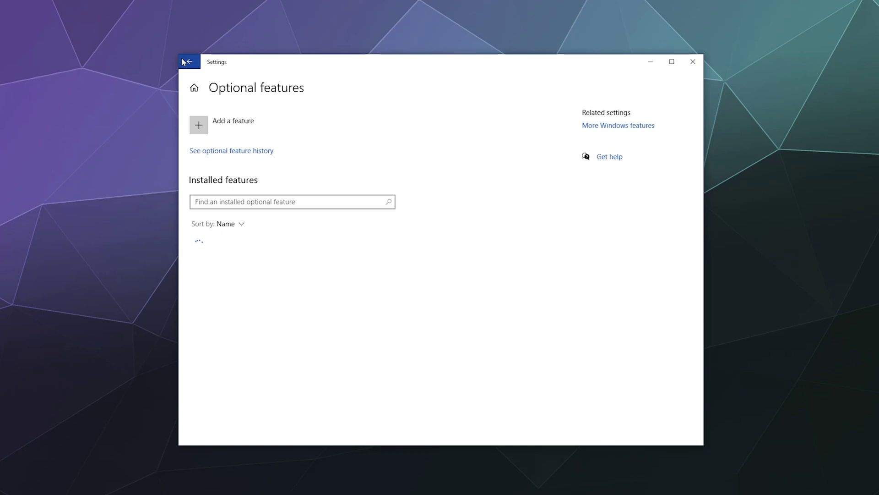
pyautogui.click(198, 126)
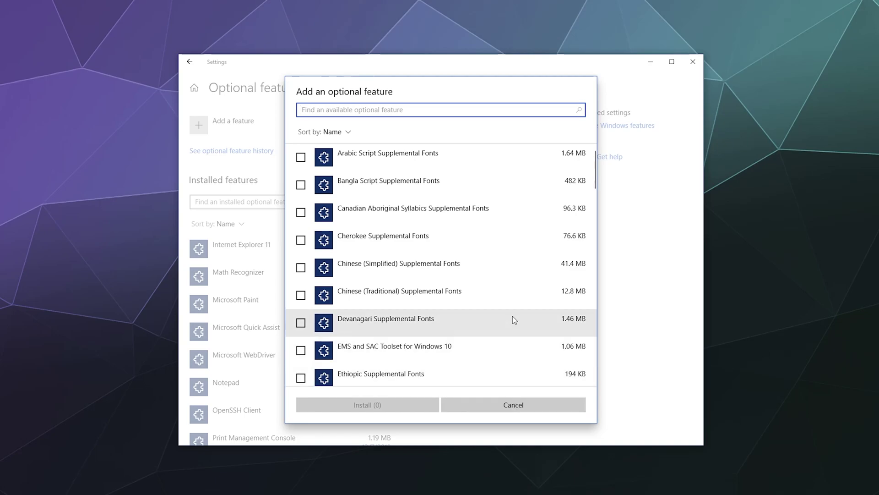
pyautogui.scroll(-3, 512, 317)
pyautogui.click(485, 410)
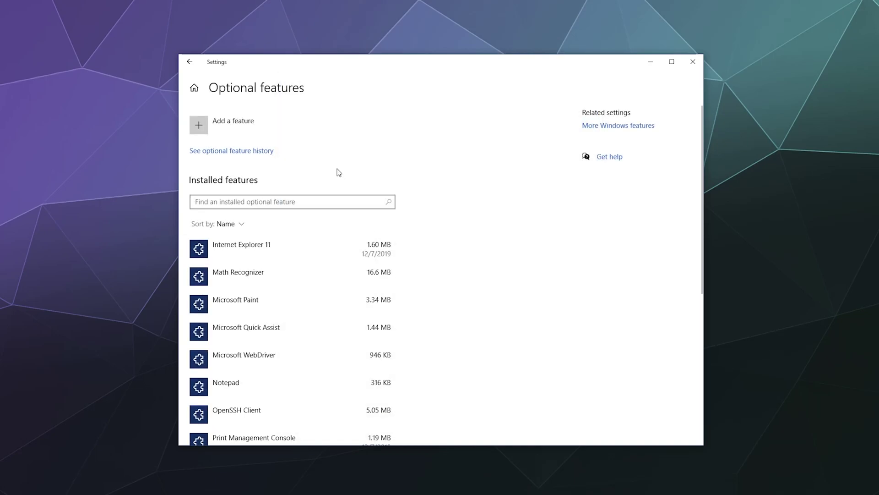
pyautogui.click(190, 62)
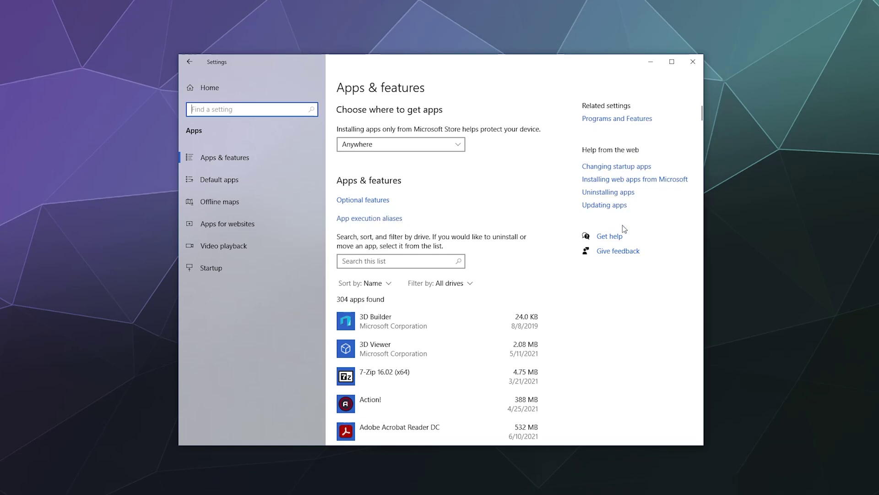
# Switch to the Default apps page for email, maps, music, photos, video and web.
pyautogui.click(218, 179)
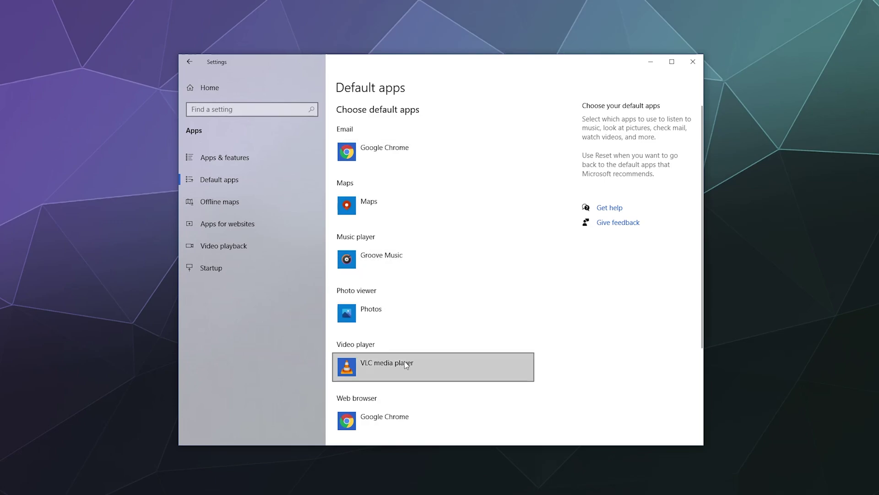
pyautogui.scroll(-3, 421, 417)
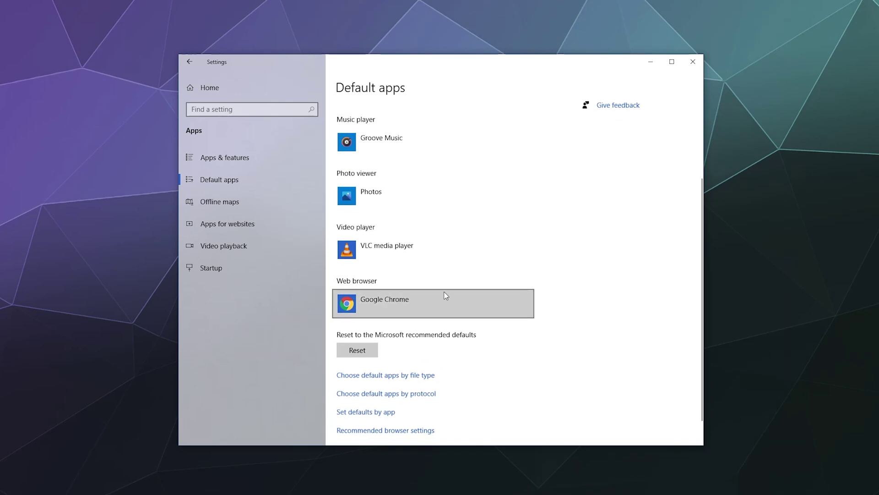
pyautogui.scroll(-1, 483, 373)
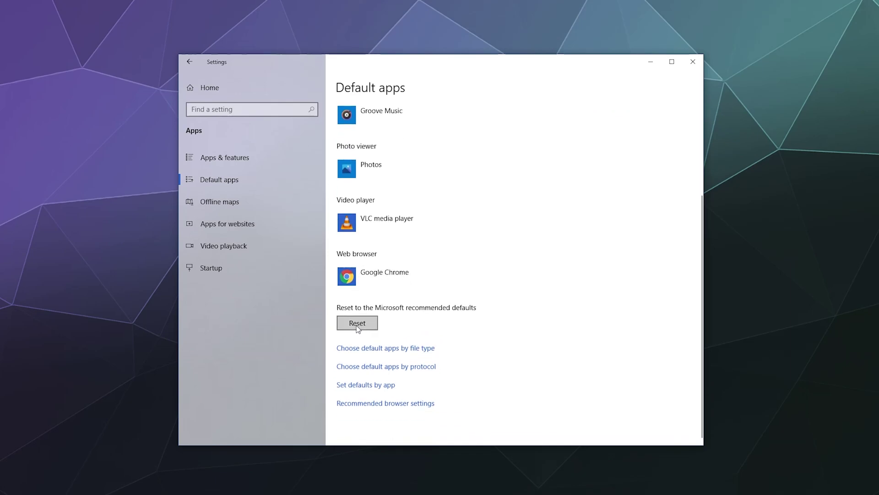
# Open Offline maps, browse the downloadable continents, go back, and check for map updates.
pyautogui.click(227, 207)
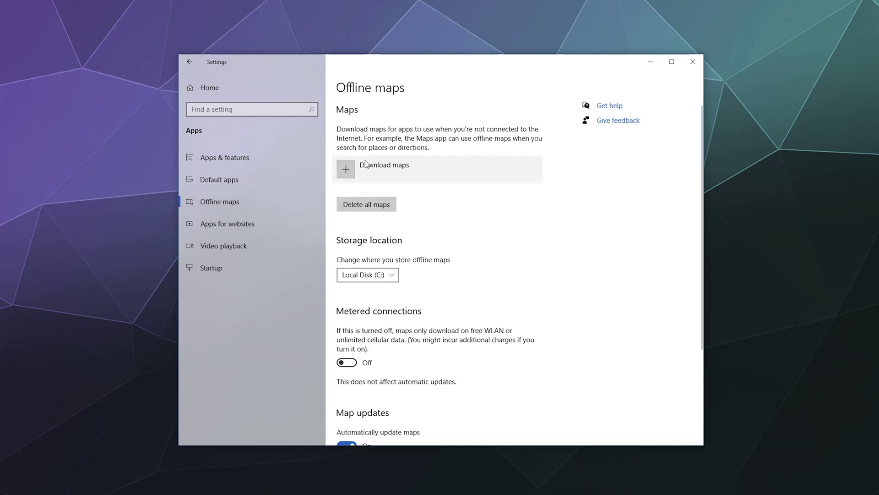
pyautogui.click(421, 162)
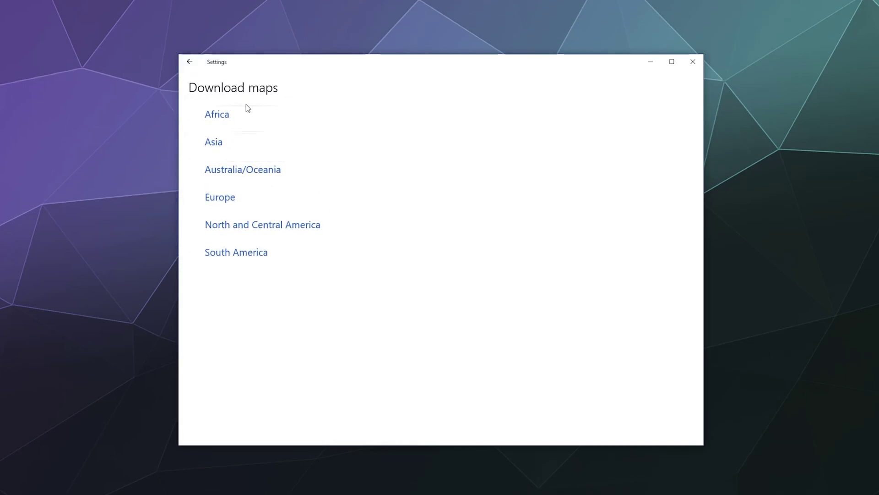
pyautogui.click(196, 67)
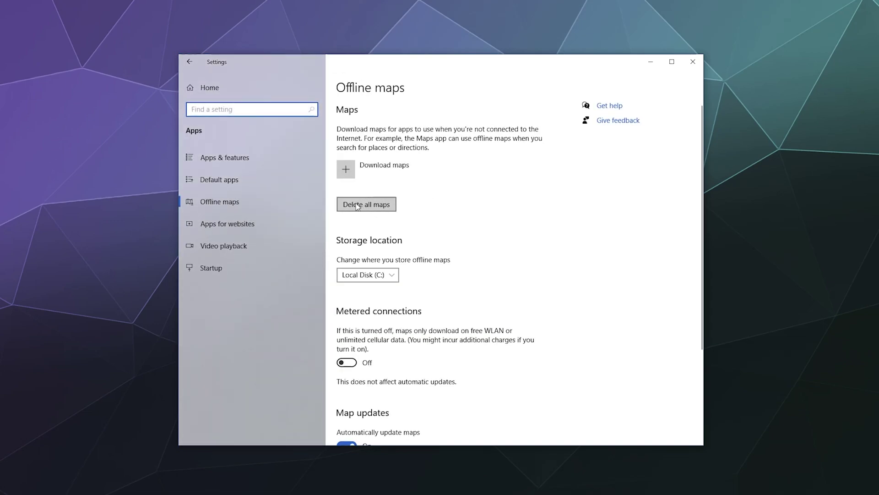
pyautogui.scroll(-3, 477, 227)
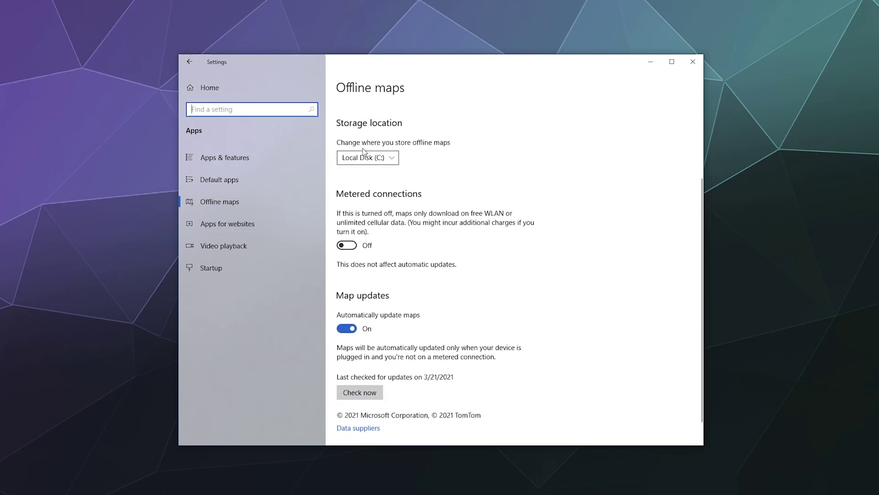
pyautogui.scroll(-1, 367, 217)
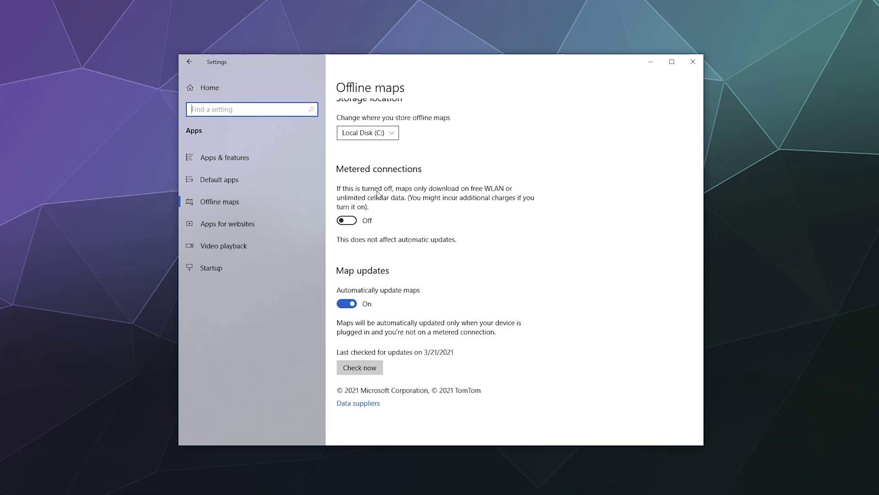
pyautogui.scroll(-1, 377, 195)
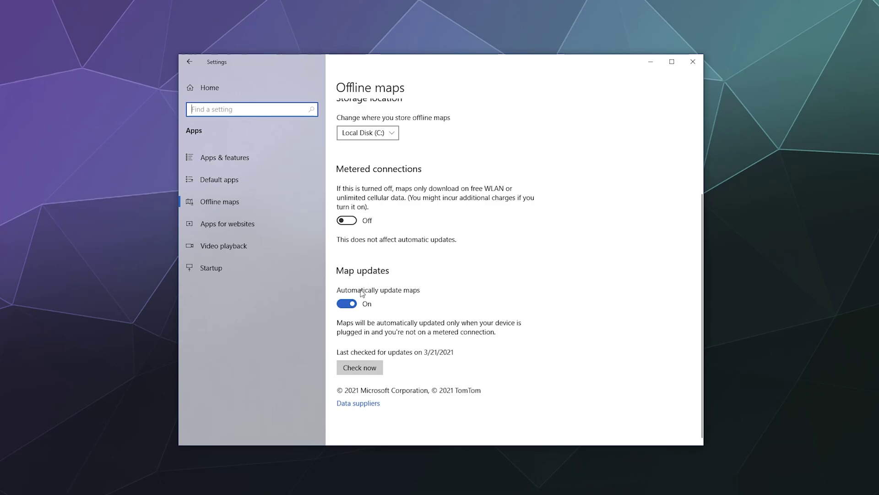
pyautogui.click(359, 367)
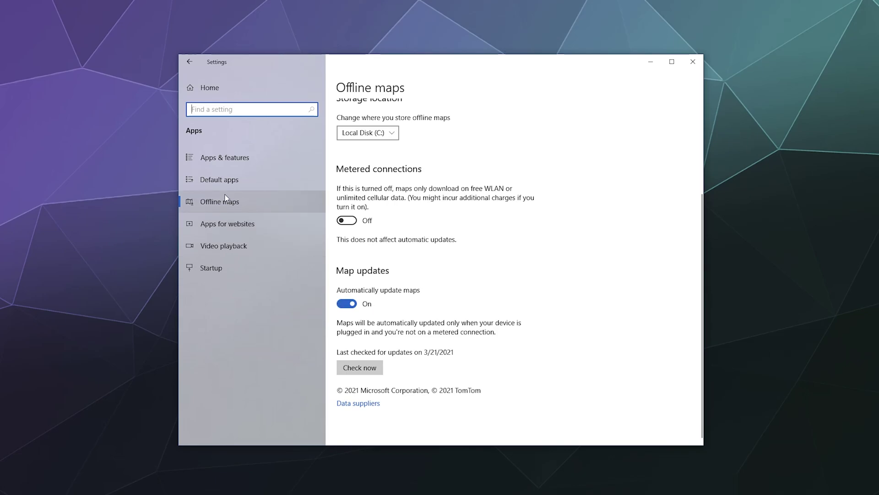
# Show the Apps for websites page with its website-to-app associations.
pyautogui.click(261, 224)
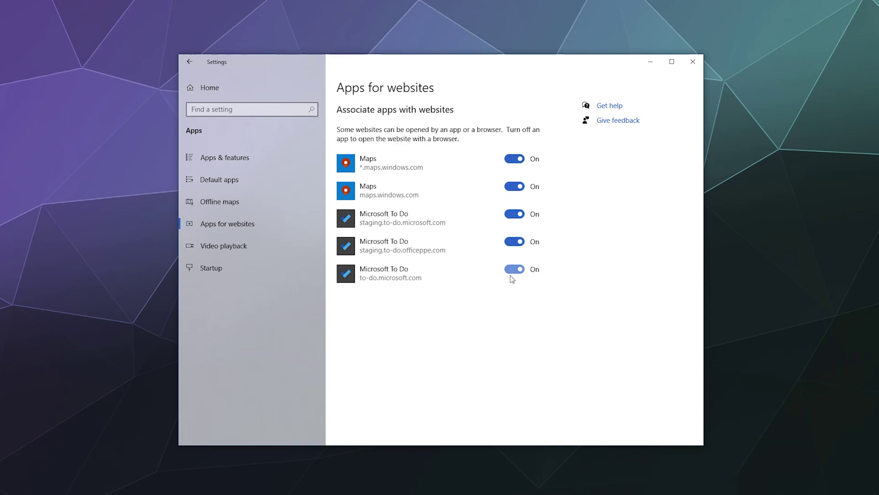
# Switch to the Video playback page of the Apps settings.
pyautogui.click(223, 245)
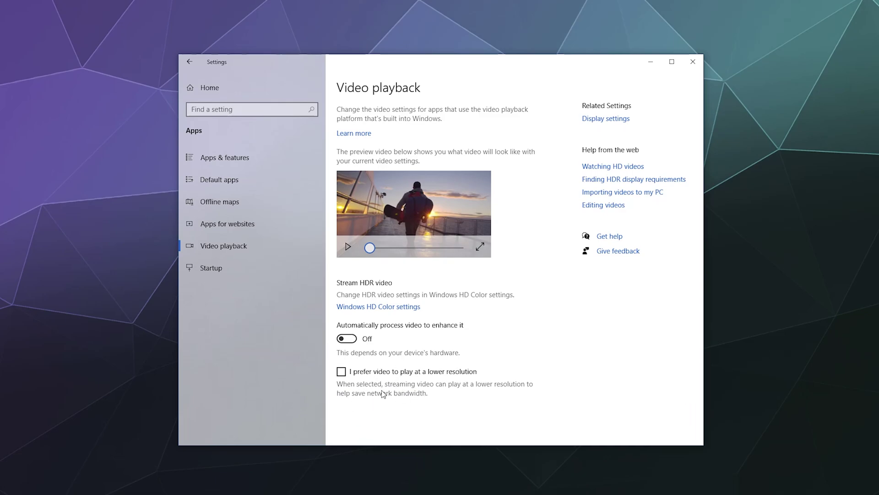
pyautogui.click(241, 272)
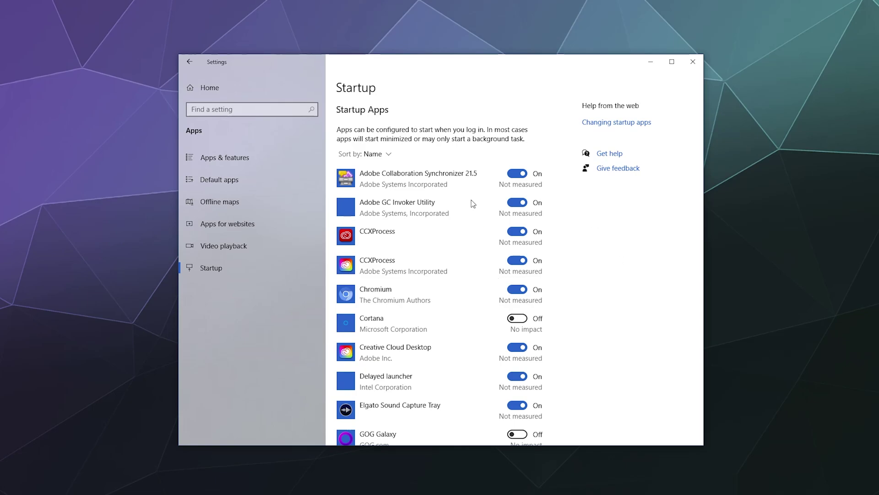
pyautogui.scroll(-5, 472, 203)
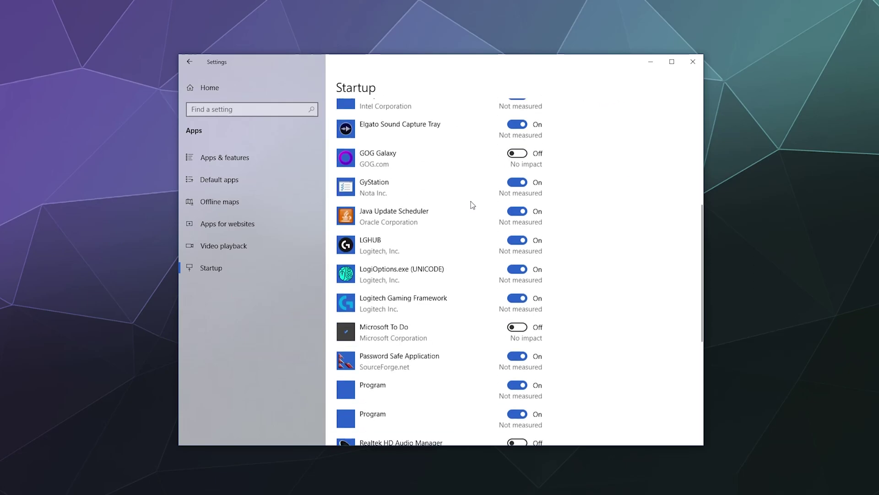
pyautogui.scroll(5, 472, 213)
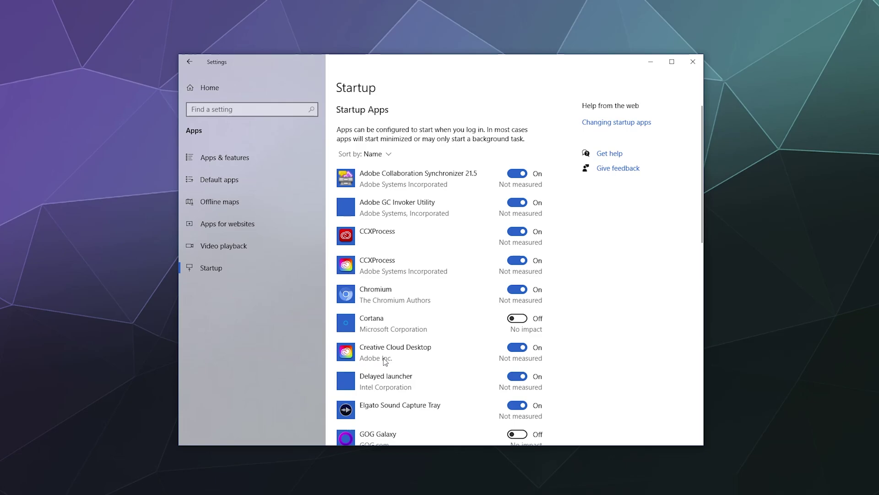
pyautogui.scroll(-2, 408, 332)
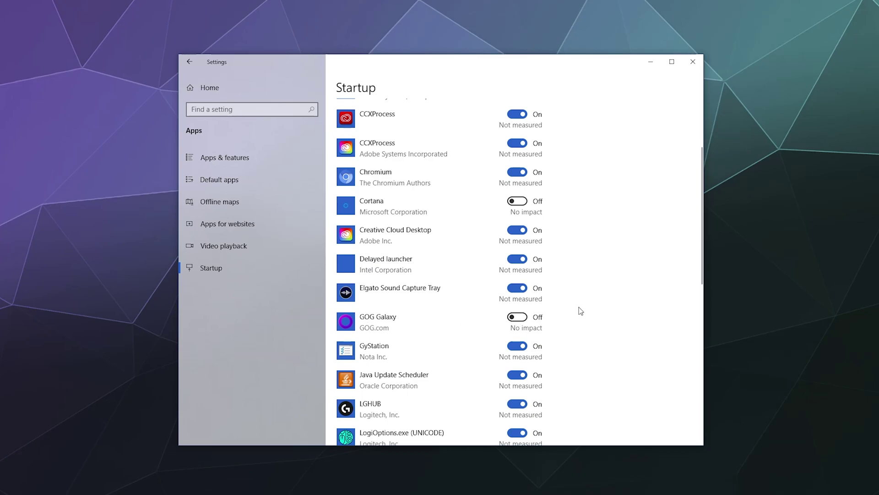
pyautogui.scroll(-2, 648, 298)
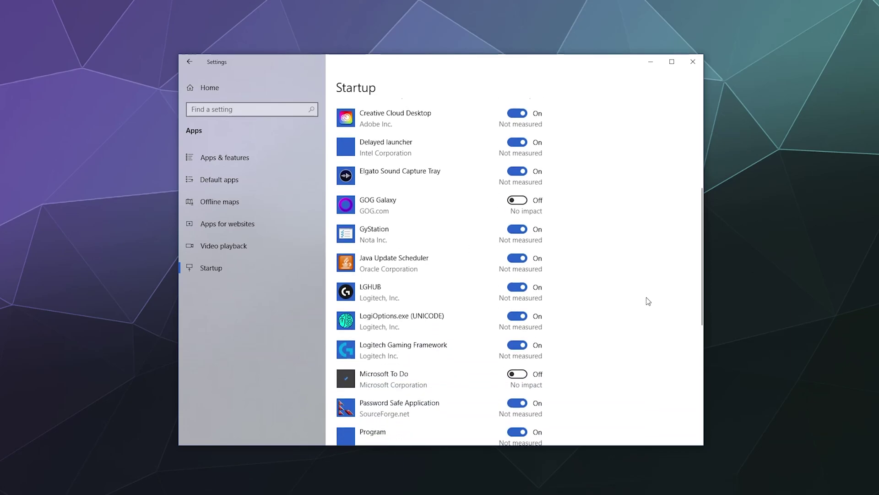
pyautogui.scroll(-2, 407, 391)
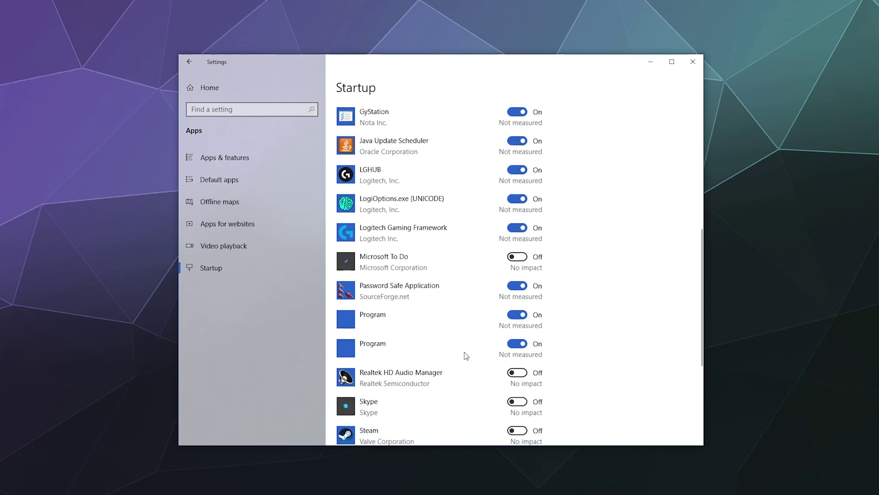
pyautogui.scroll(-1, 560, 335)
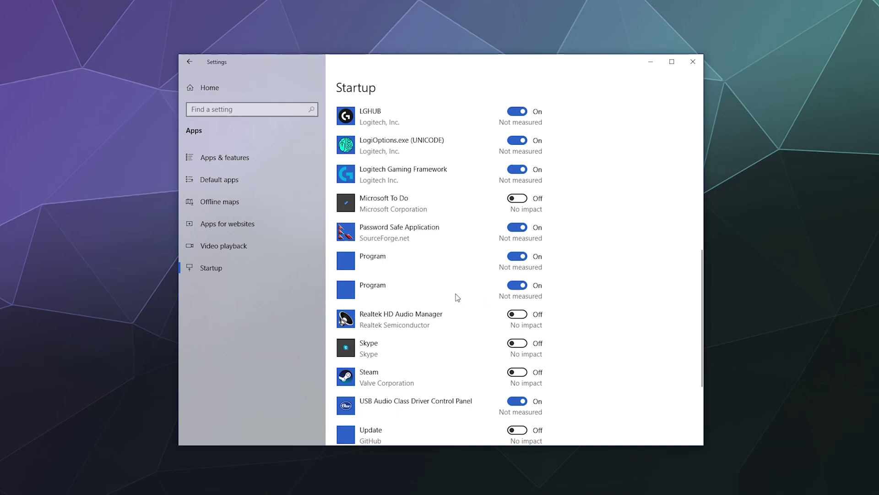
pyautogui.scroll(-3, 348, 263)
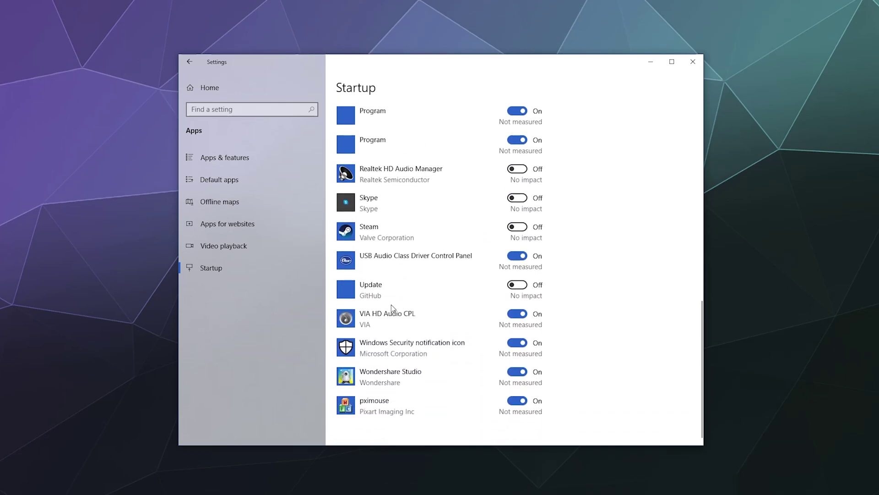
pyautogui.scroll(2, 351, 248)
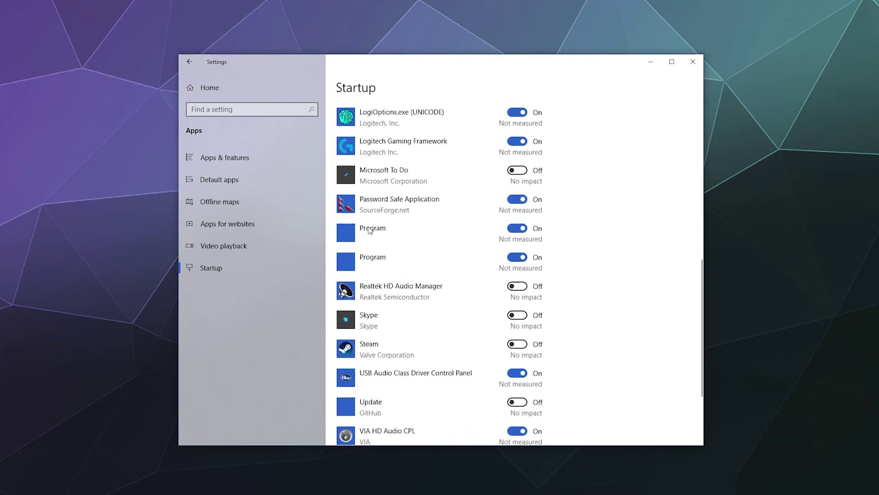
pyautogui.scroll(-3, 413, 264)
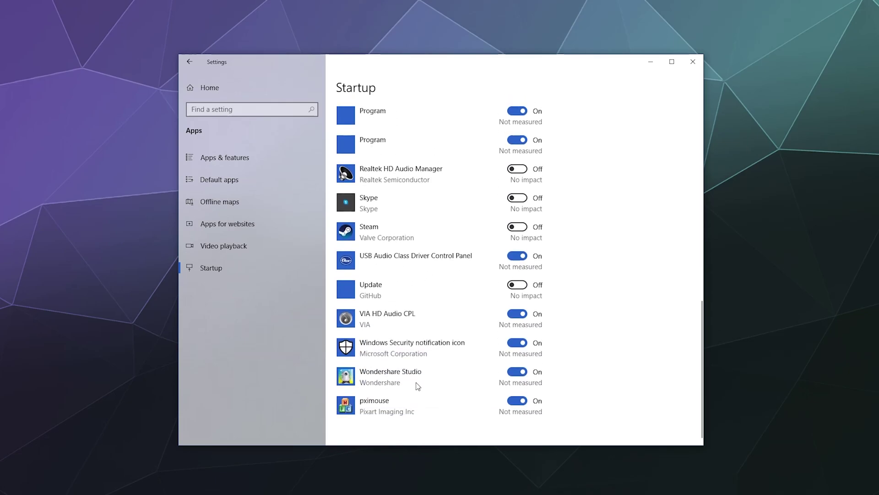
pyautogui.scroll(4, 388, 409)
pyautogui.scroll(1, 388, 405)
pyautogui.scroll(3, 389, 408)
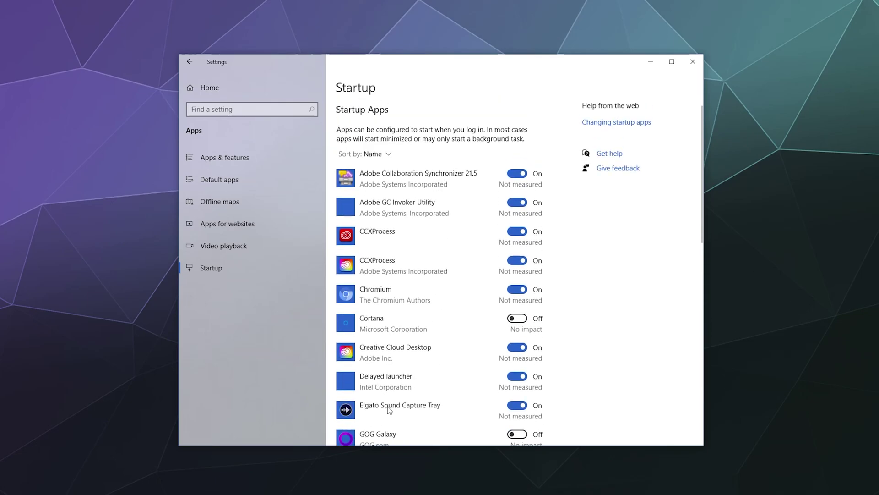
pyautogui.scroll(-3, 390, 402)
pyautogui.scroll(-5, 392, 394)
pyautogui.scroll(-1, 395, 390)
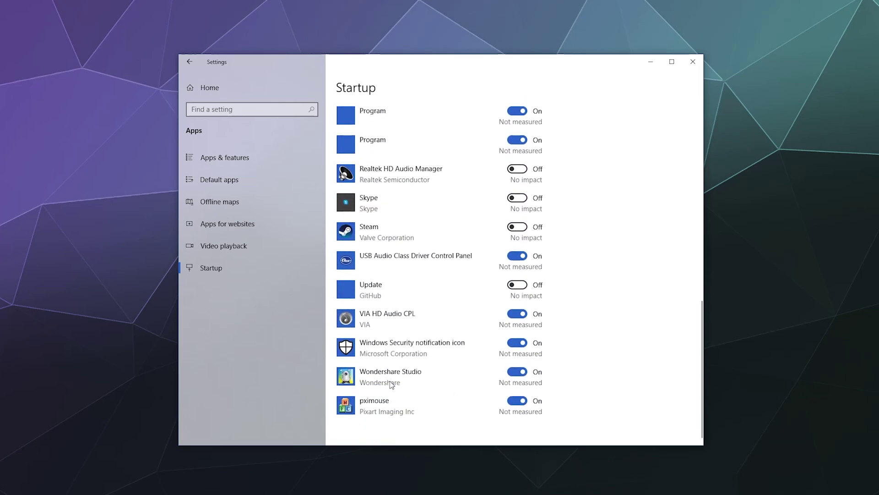
# Turn the Wondershare Studio startup toggle Off.
pyautogui.click(512, 373)
pyautogui.scroll(3, 476, 381)
pyautogui.scroll(-3, 390, 340)
pyautogui.scroll(2, 460, 284)
pyautogui.scroll(3, 460, 283)
pyautogui.scroll(4, 459, 283)
pyautogui.scroll(2, 460, 283)
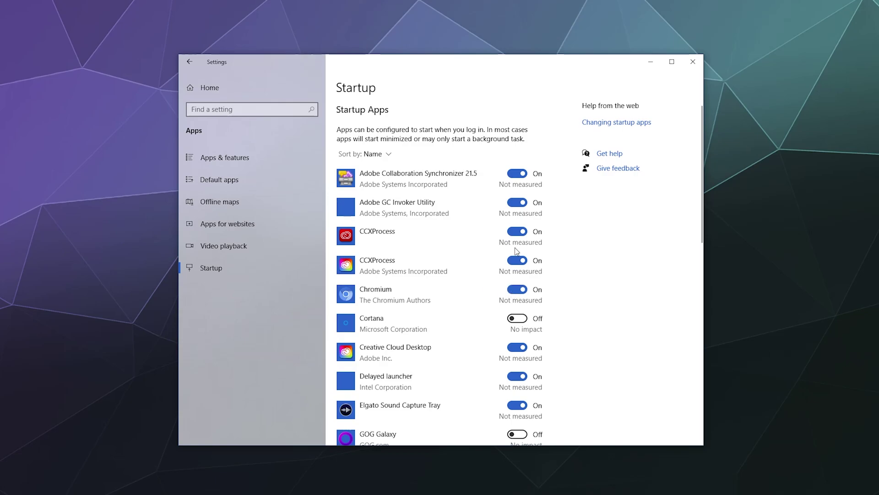
pyautogui.scroll(-5, 488, 304)
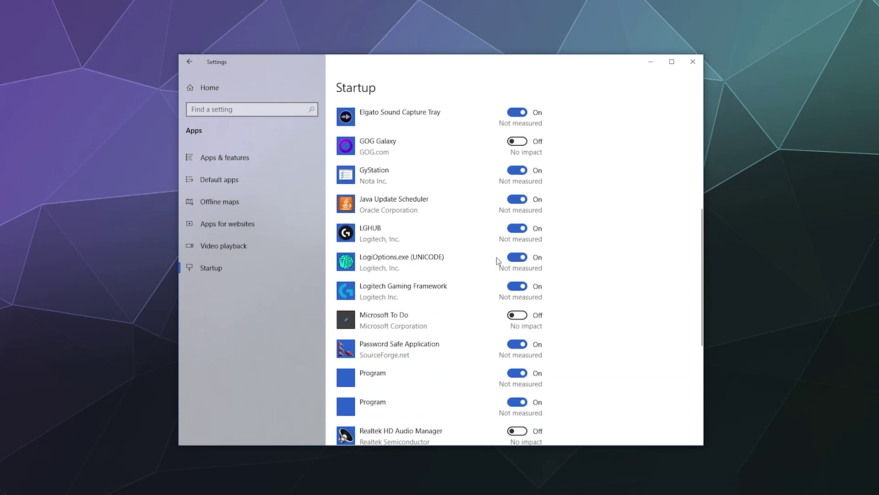
pyautogui.scroll(-2, 488, 354)
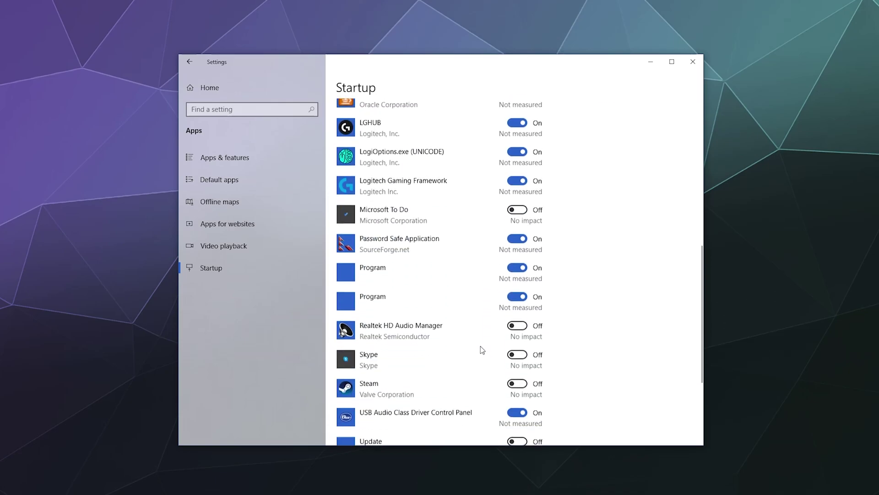
pyautogui.scroll(2, 481, 349)
pyautogui.scroll(4, 482, 350)
pyautogui.scroll(1, 482, 350)
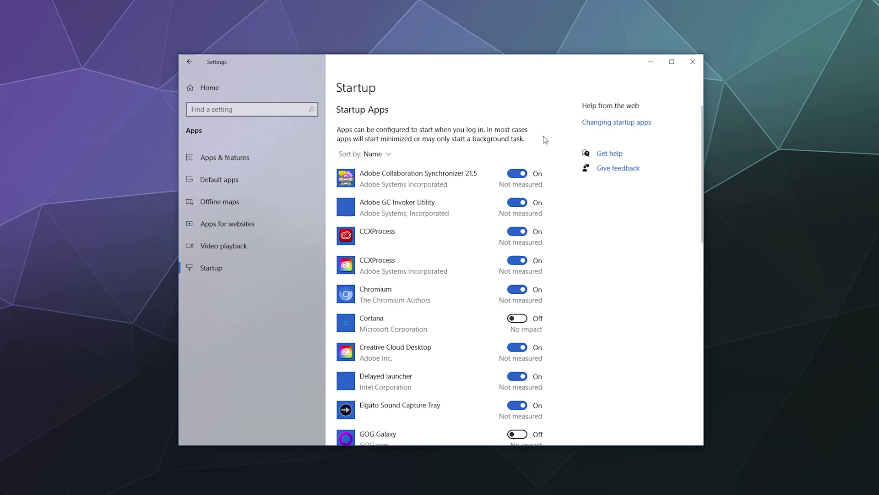
pyautogui.scroll(-1, 545, 138)
pyautogui.scroll(-2, 544, 155)
pyautogui.scroll(-5, 488, 212)
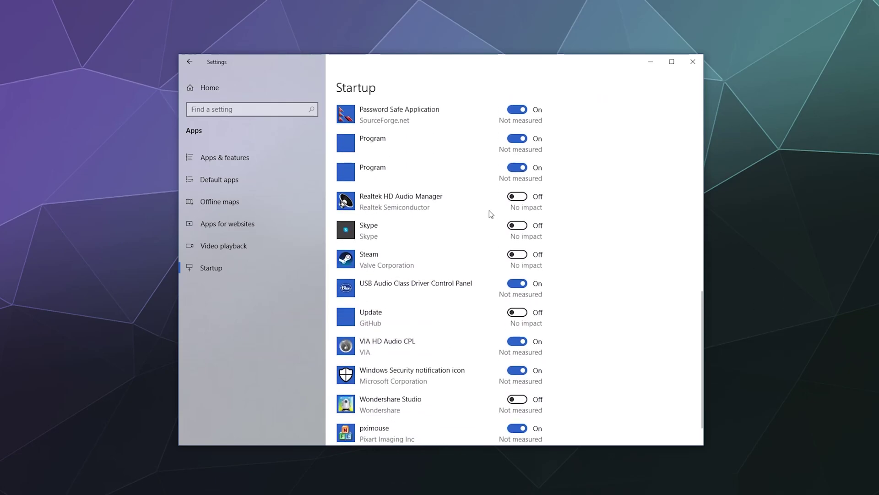
pyautogui.scroll(4, 488, 212)
pyautogui.scroll(5, 488, 212)
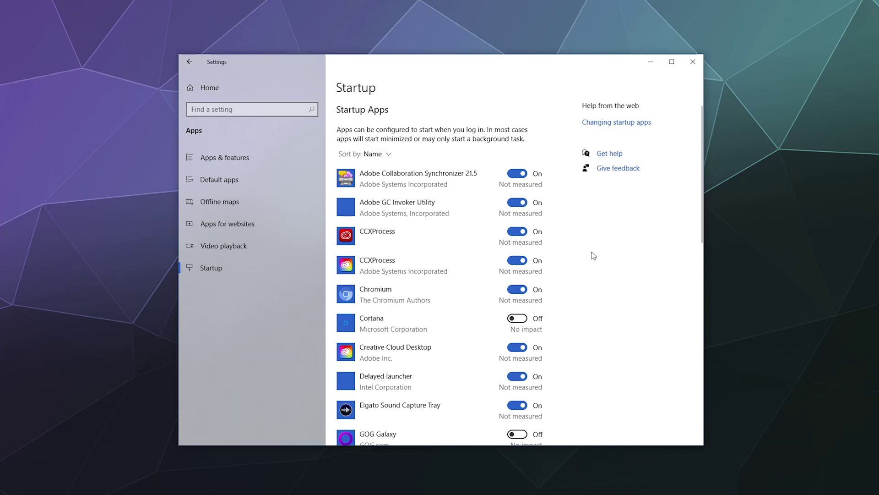
# Return to the Apps & features page from the Apps sidebar.
pyautogui.click(254, 155)
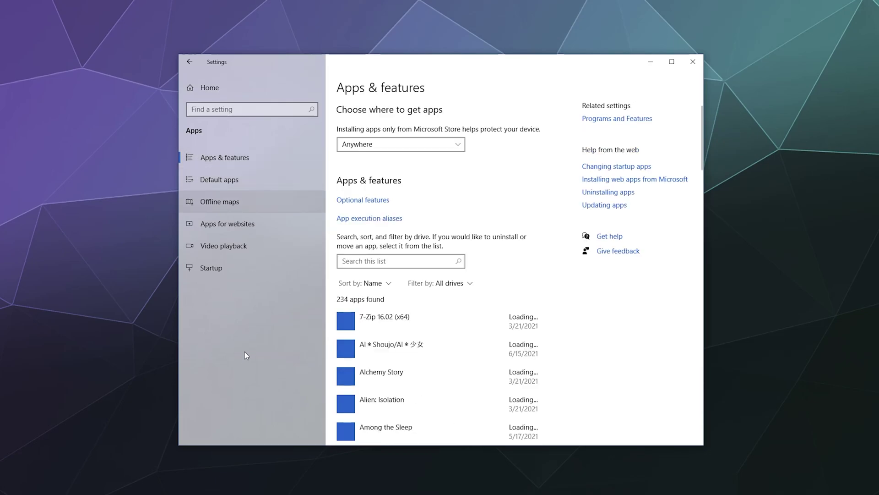